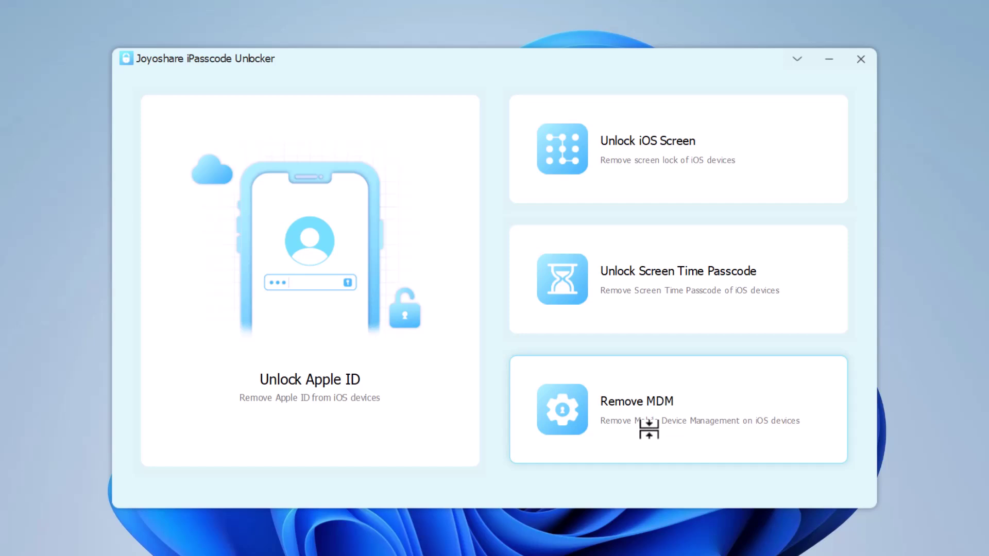
Choose Unlock iOS Screen and start lock removal to reach the iPhone 8 firmware page.
left_click(662, 177)
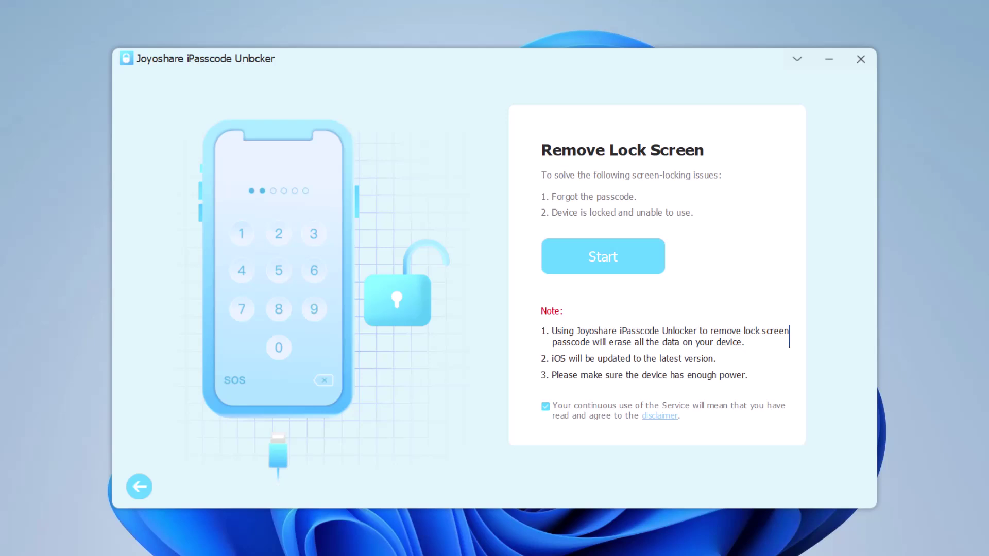
left_click(611, 262)
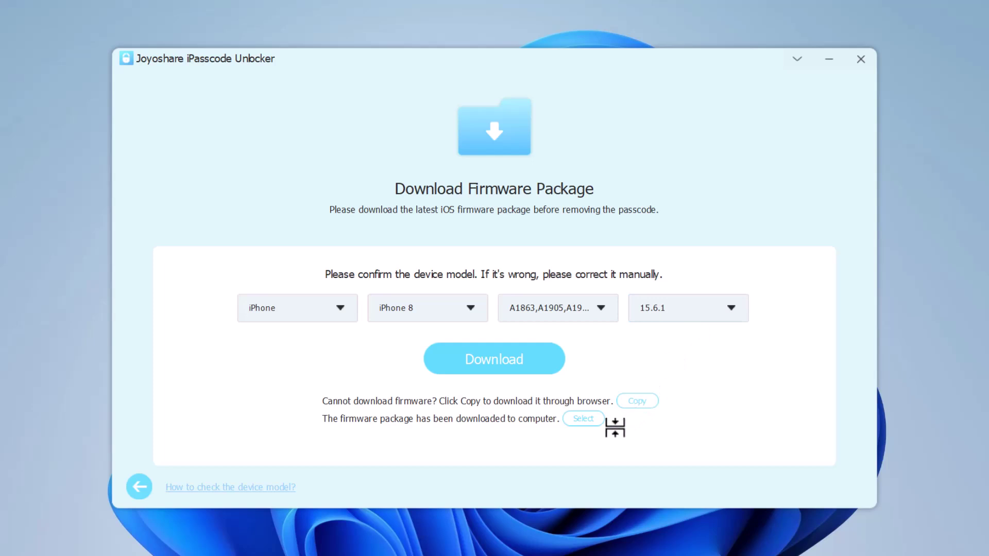
Download the iOS 15.6.1 firmware package for the iPhone 8.
key("Return")
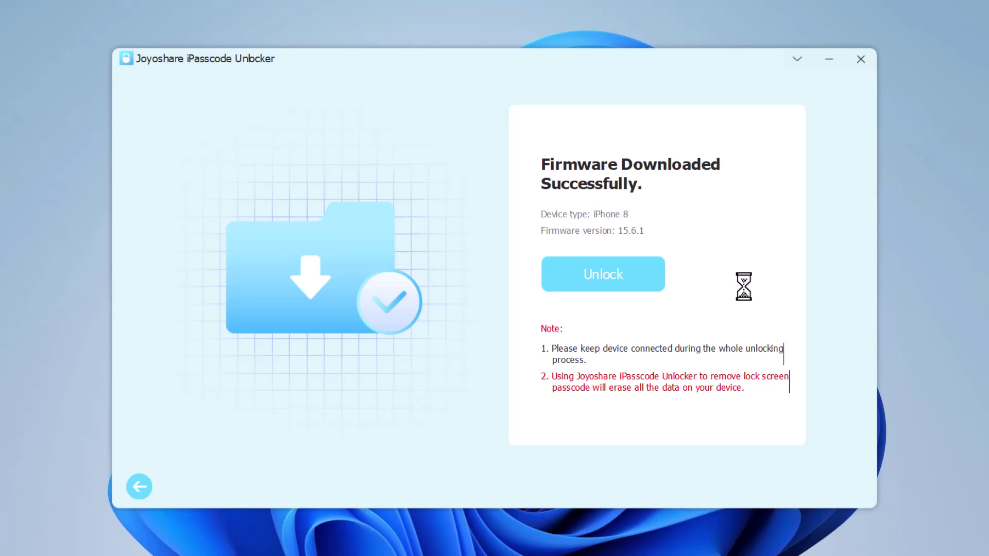
Start the iPhone 8 passcode unlock and accept erasing all device data.
left_click(635, 264)
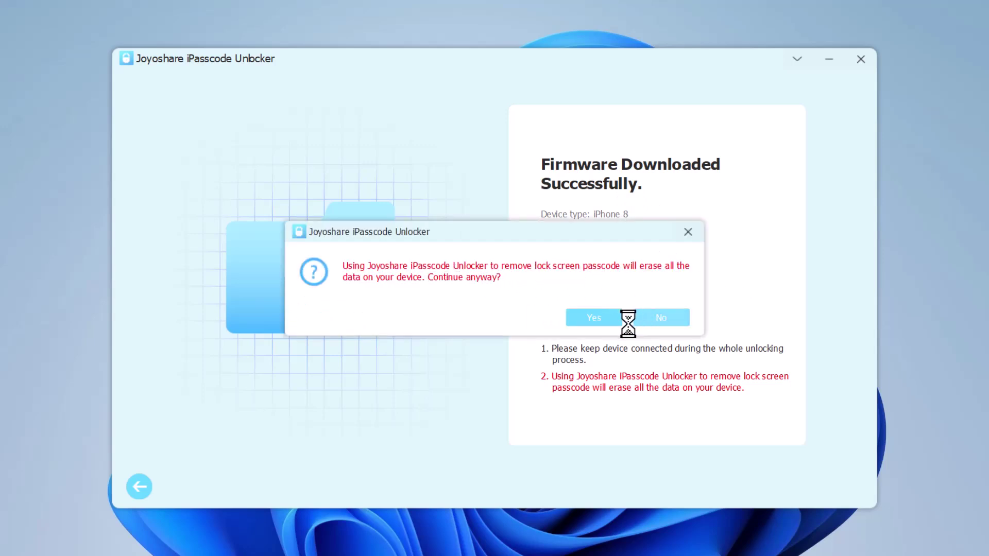
left_click(590, 318)
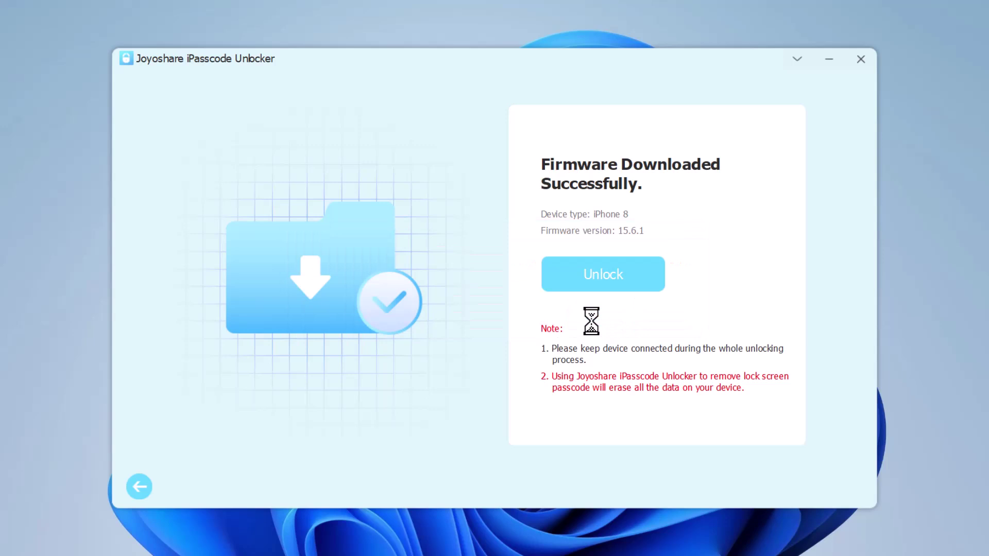